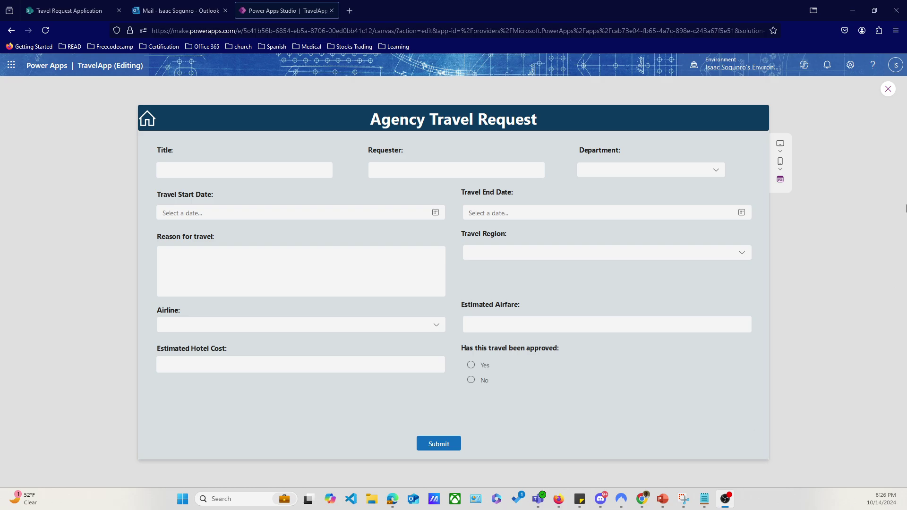
# Switch to the Power Automate triggers article and read its instructions on trigger conditions and easily creating expressions.
pyautogui.click(714, 171)
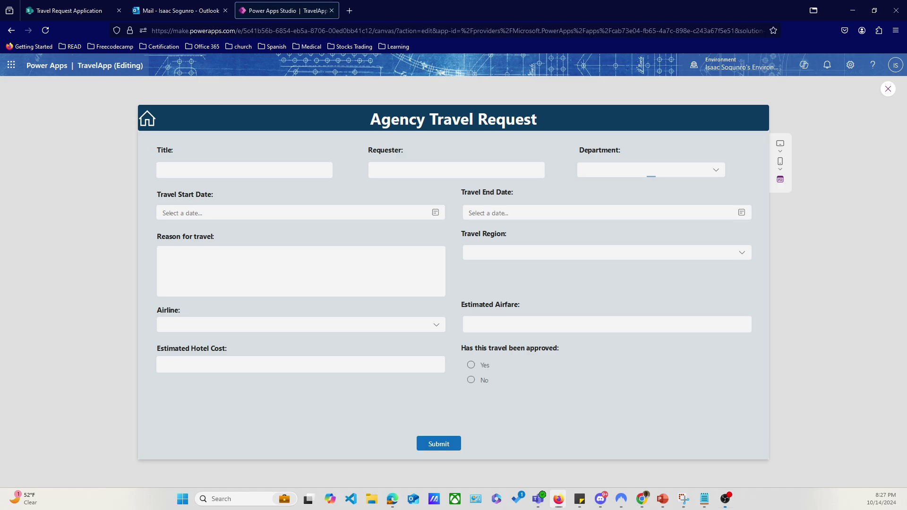
pyautogui.hotkey('alt', 'Tab')
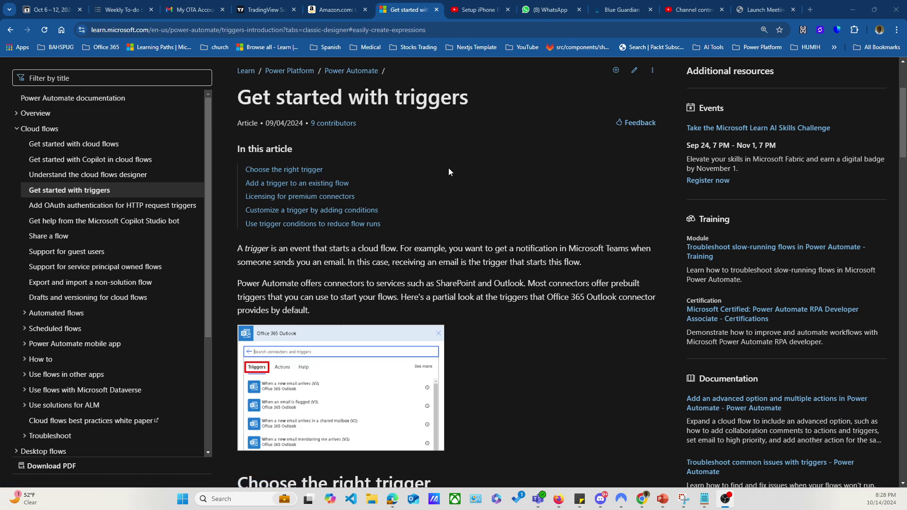
pyautogui.scroll(-20, 449, 172)
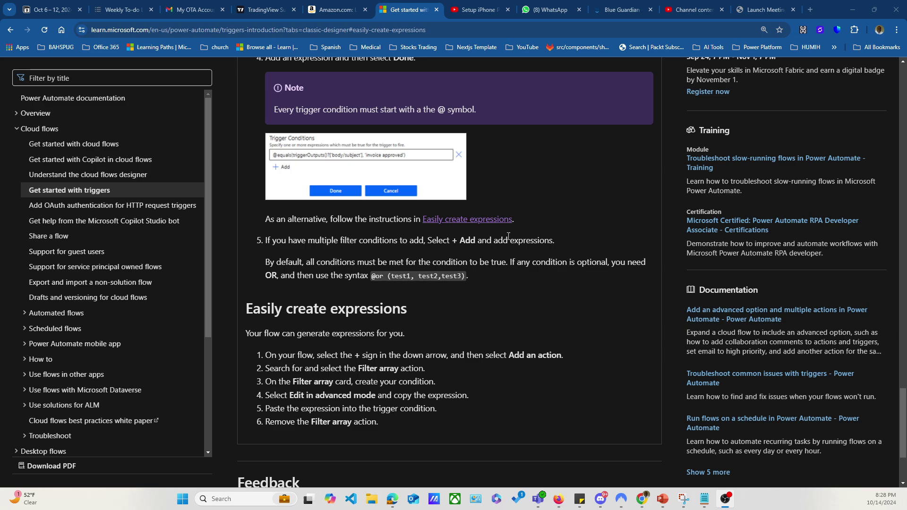
pyautogui.scroll(-3, 509, 236)
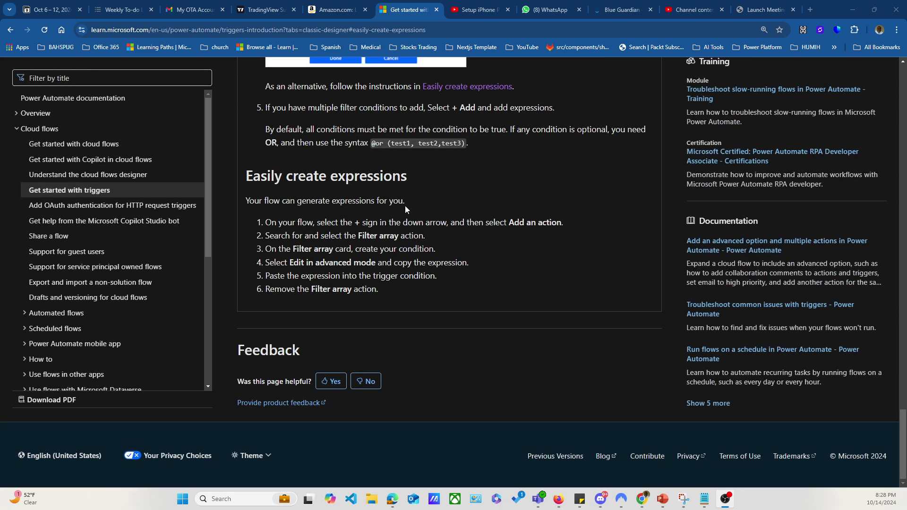
pyautogui.scroll(8, 405, 206)
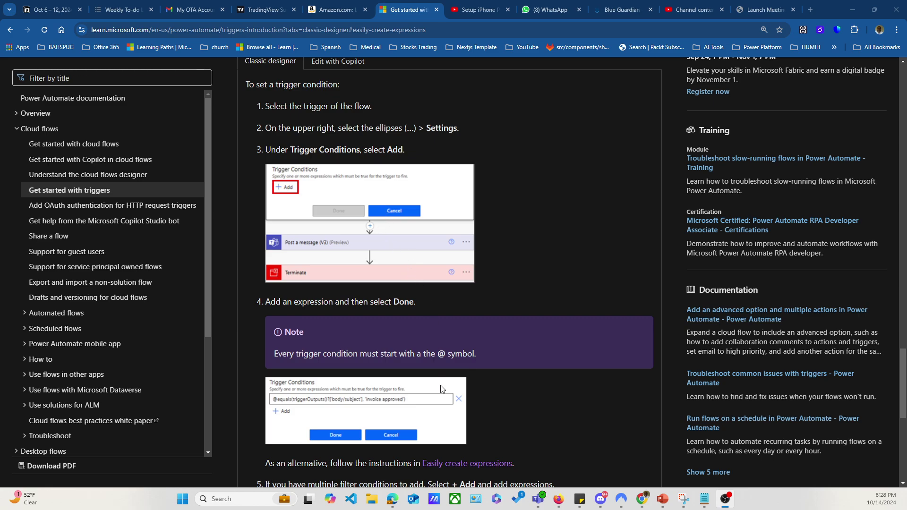
pyautogui.scroll(-1, 312, 348)
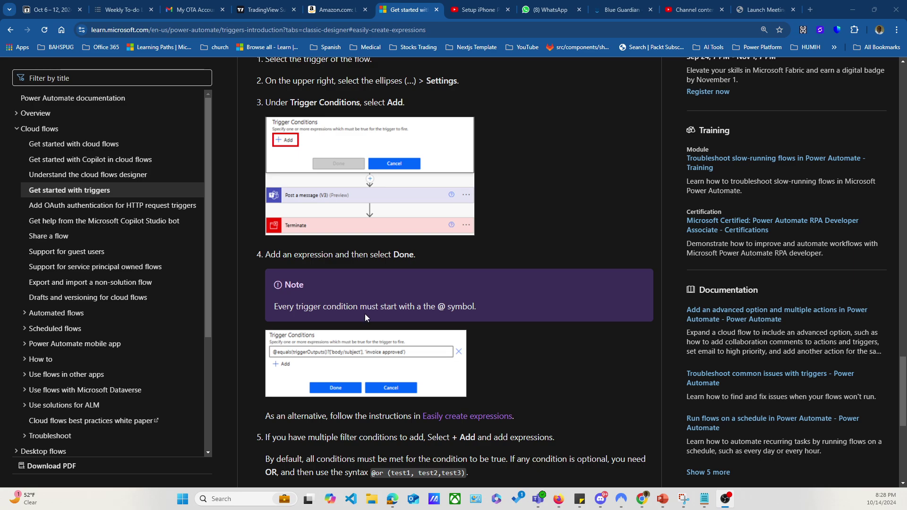
pyautogui.scroll(-5, 365, 314)
pyautogui.scroll(-2, 363, 297)
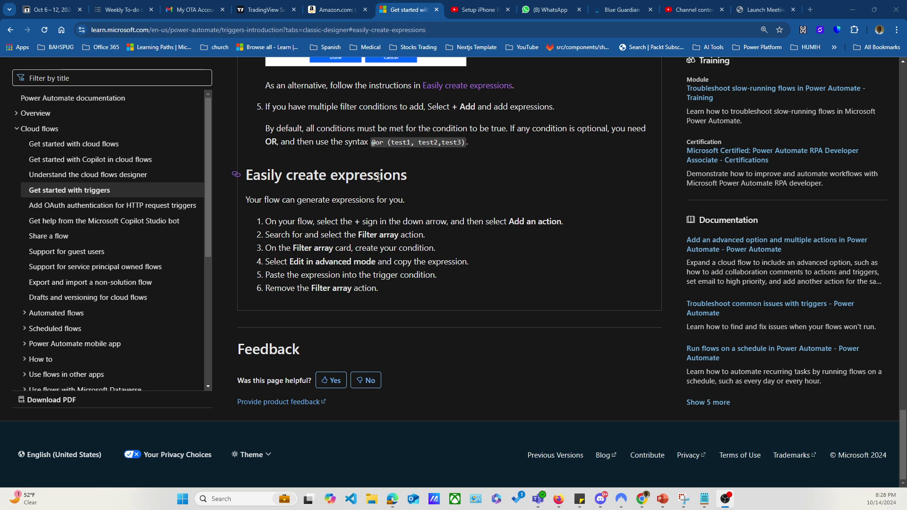
pyautogui.scroll(7, 364, 211)
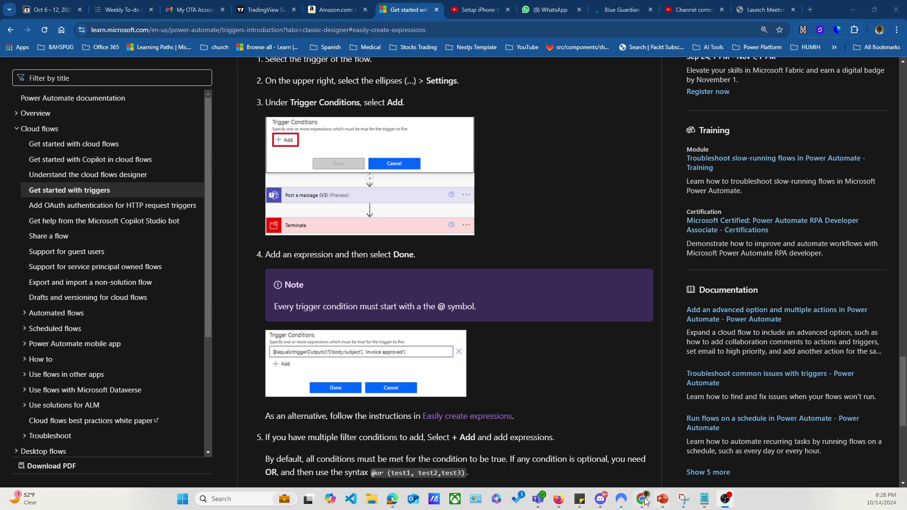
# Switch to the Travel Request Modified flow and open the settings of its "When an item or a file is modified" trigger.
pyautogui.moveTo(558, 505)
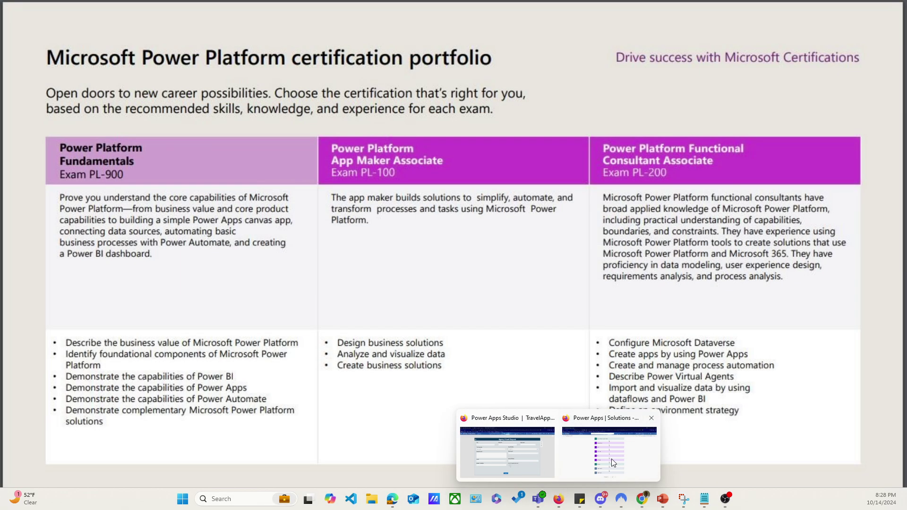
pyautogui.click(614, 460)
pyautogui.hotkey('alt', 'Tab')
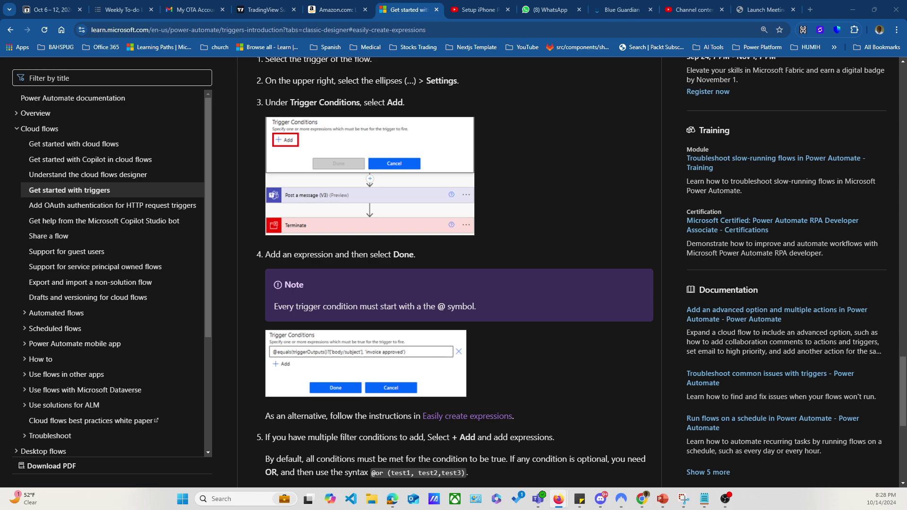
pyautogui.hotkey('alt', 'Tab')
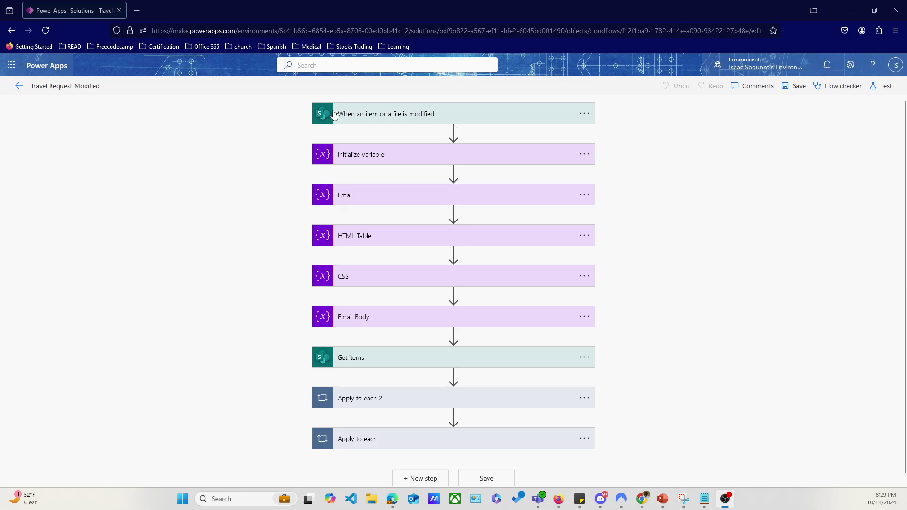
pyautogui.click(381, 115)
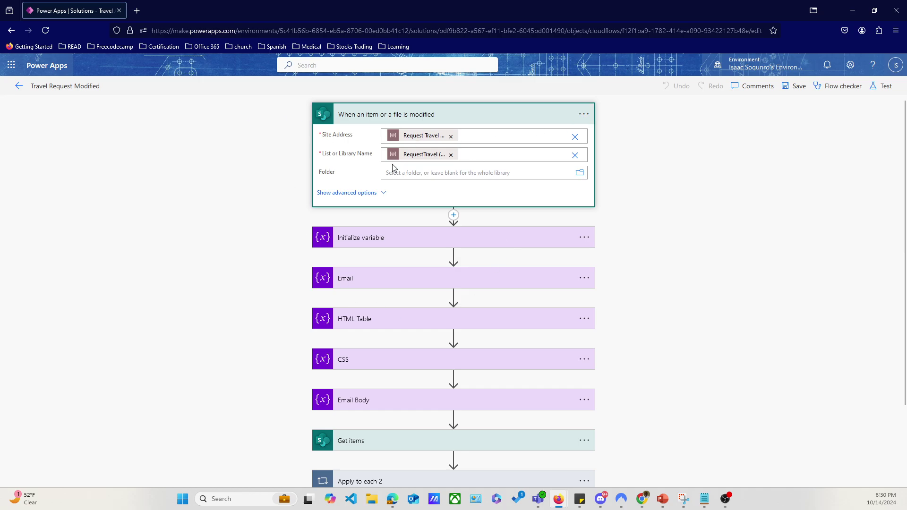
pyautogui.click(584, 116)
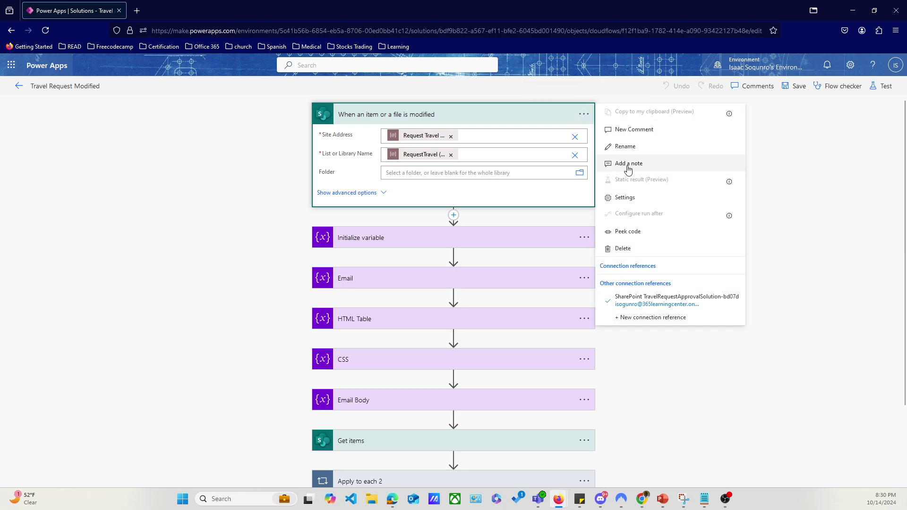
pyautogui.click(623, 197)
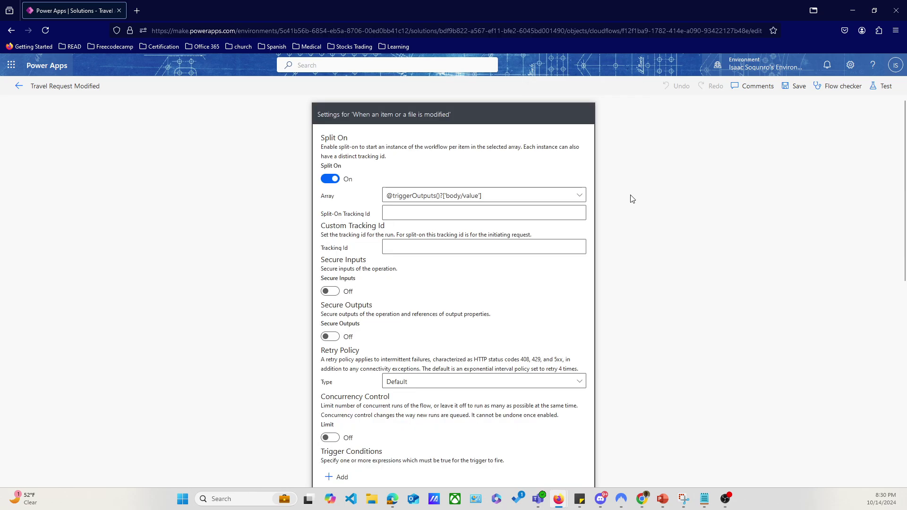
# Review the trigger's settings and add an empty entry under Trigger Conditions.
pyautogui.scroll(-8, 457, 198)
pyautogui.scroll(6, 457, 198)
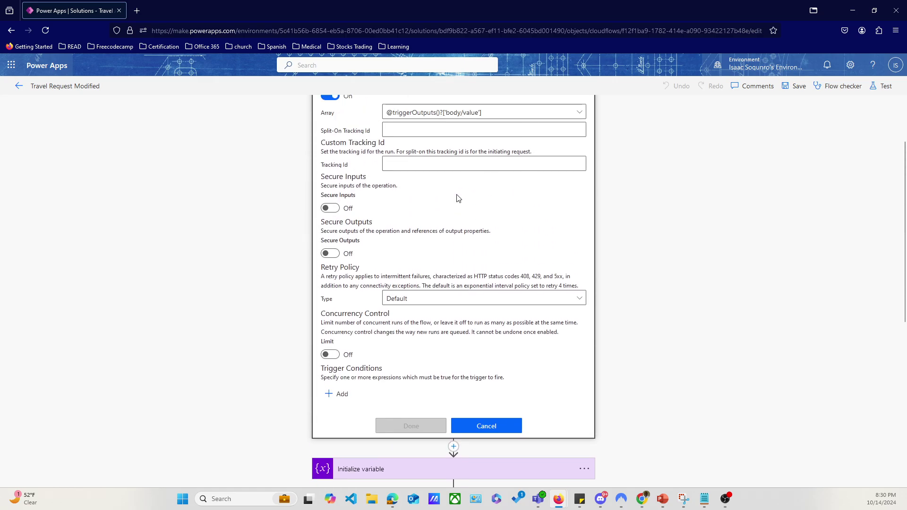
pyautogui.scroll(1, 457, 198)
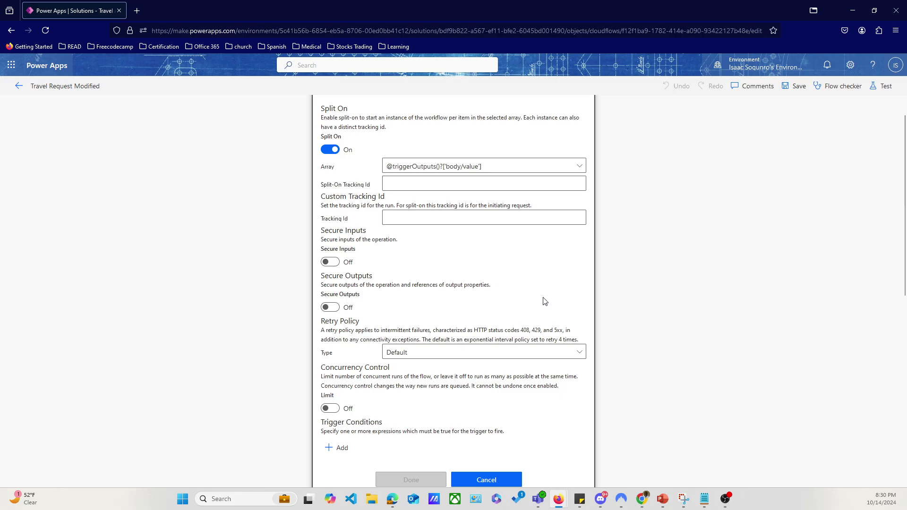
pyautogui.scroll(-1, 547, 301)
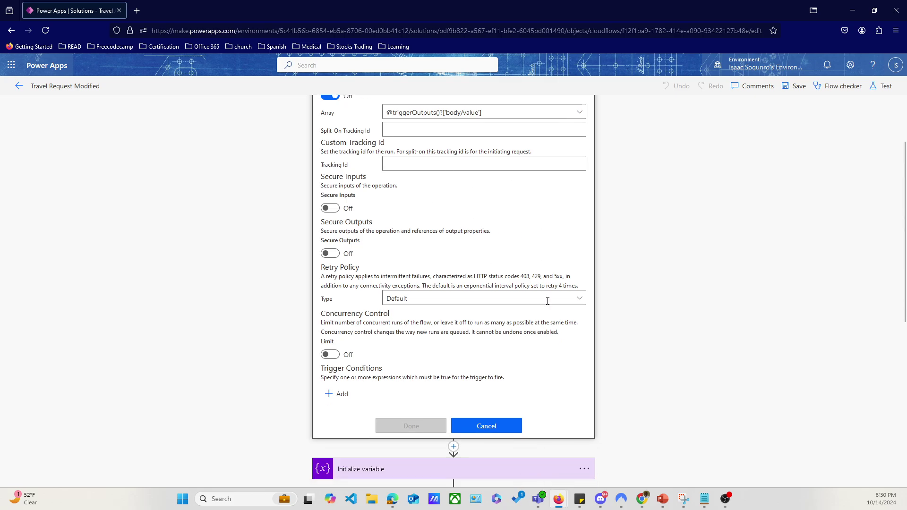
pyautogui.click(343, 395)
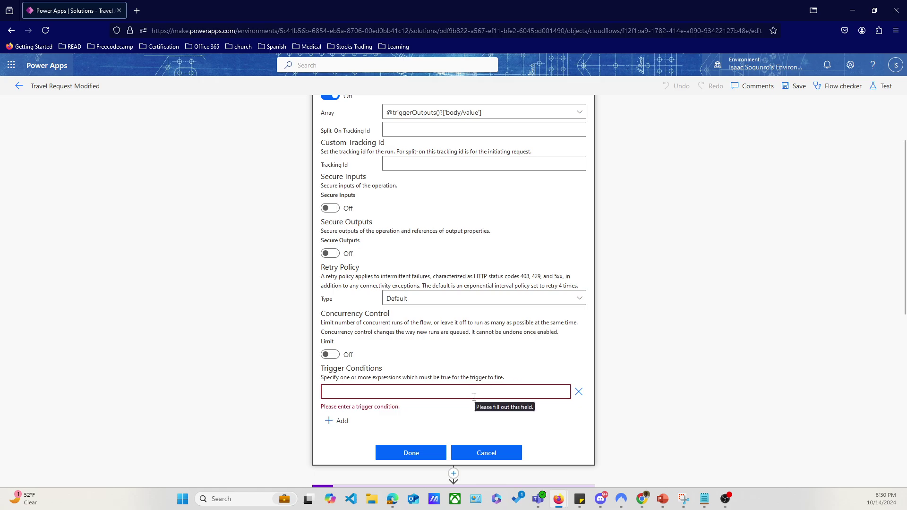
# Check the triggers article's steps for generating an expression with the Filter array action, and return to the flow.
pyautogui.moveTo(641, 500)
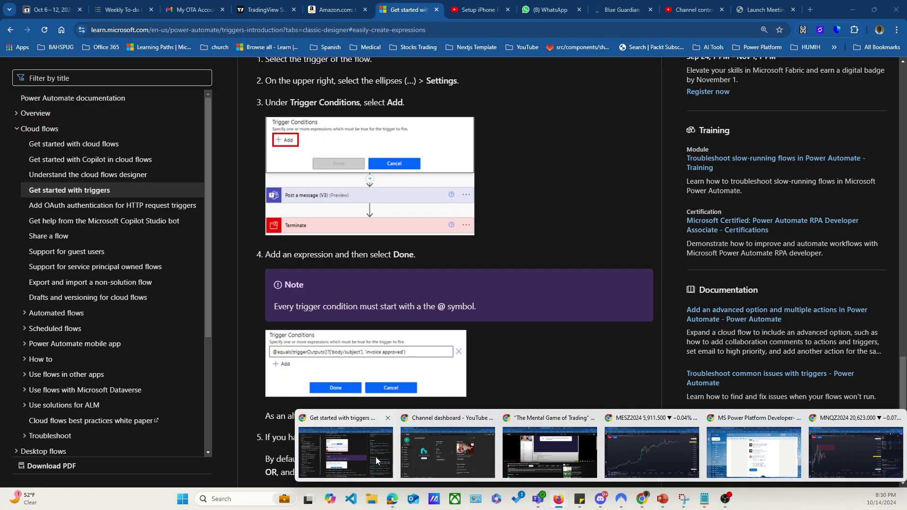
pyautogui.click(376, 457)
pyautogui.scroll(-6, 382, 365)
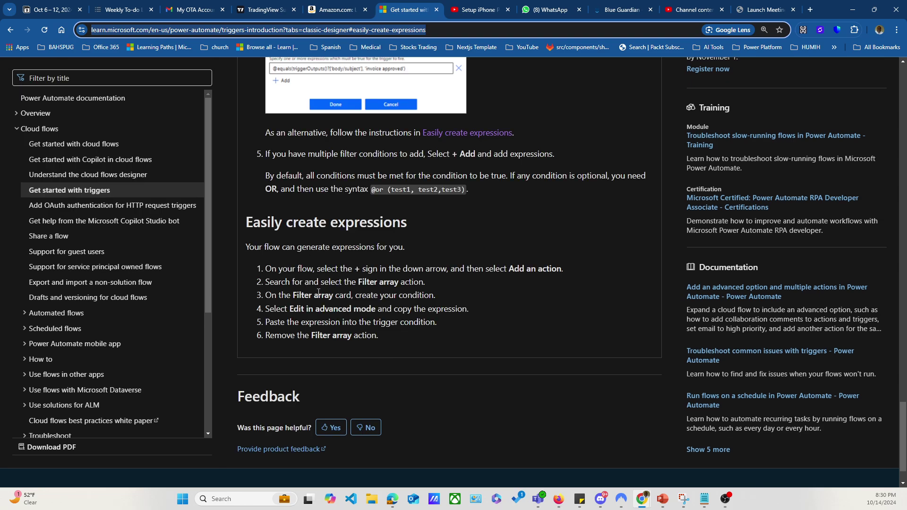
pyautogui.click(852, 10)
# Insert a Filter array action between the trigger and the Initialize variable action.
pyautogui.scroll(-5, 616, 307)
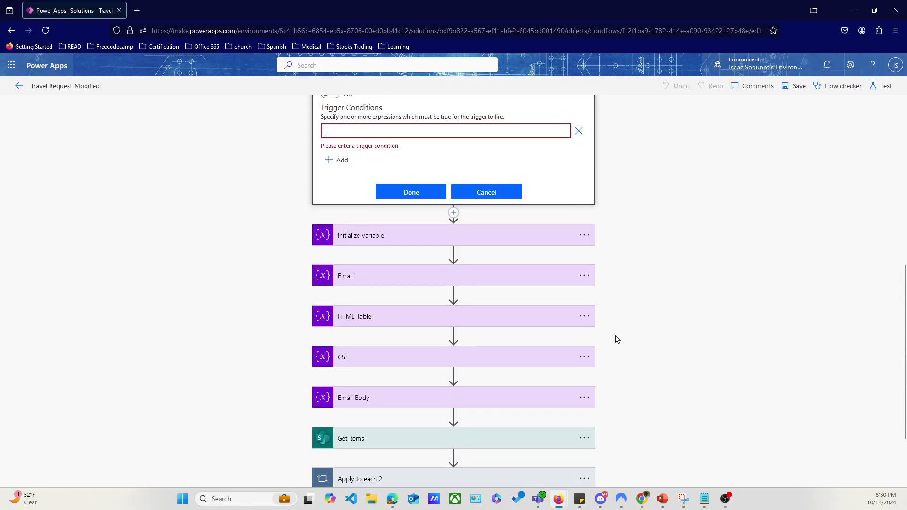
pyautogui.scroll(3, 609, 326)
pyautogui.click(456, 367)
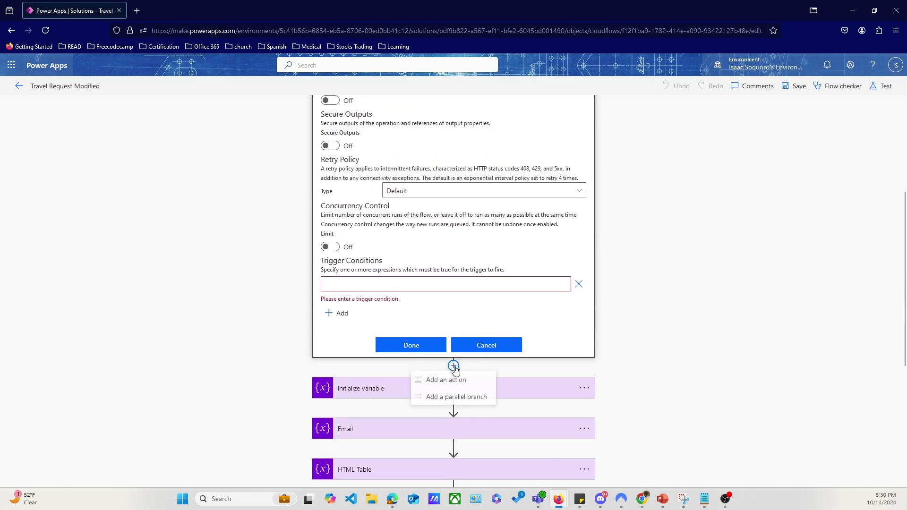
pyautogui.click(459, 379)
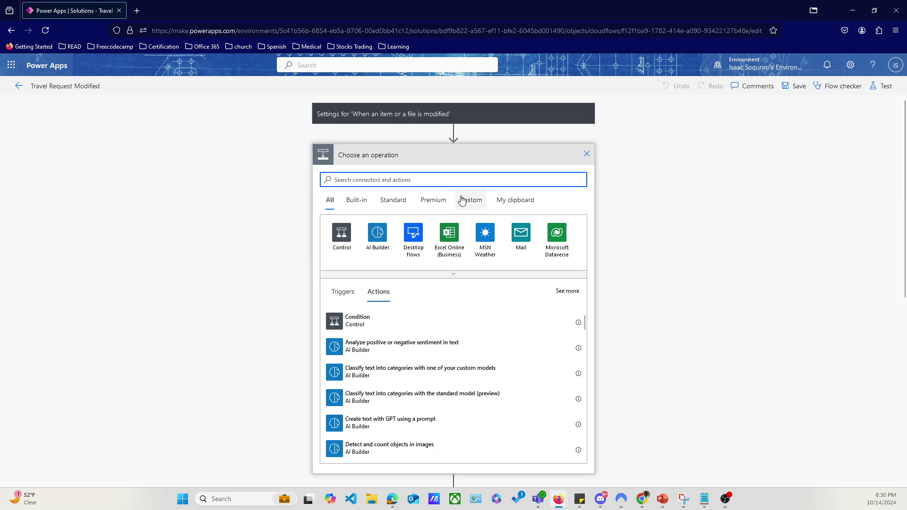
pyautogui.write('filter array')
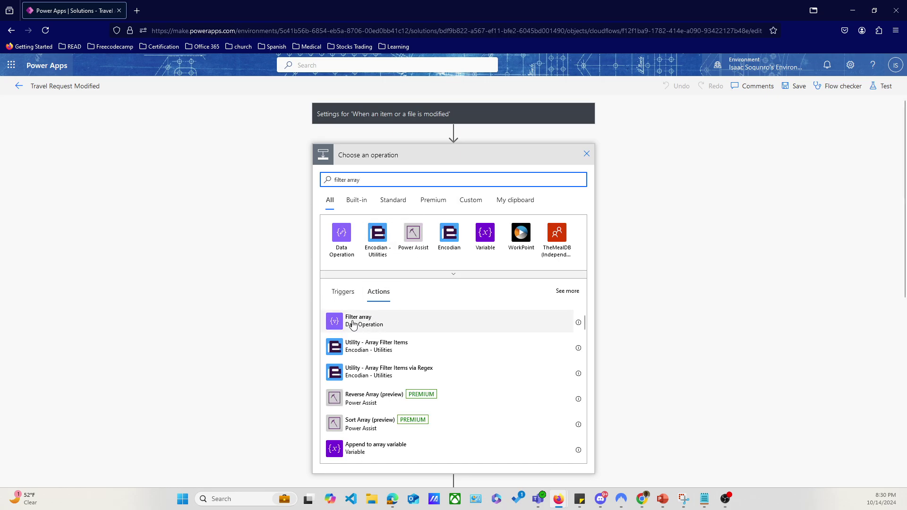
pyautogui.click(368, 324)
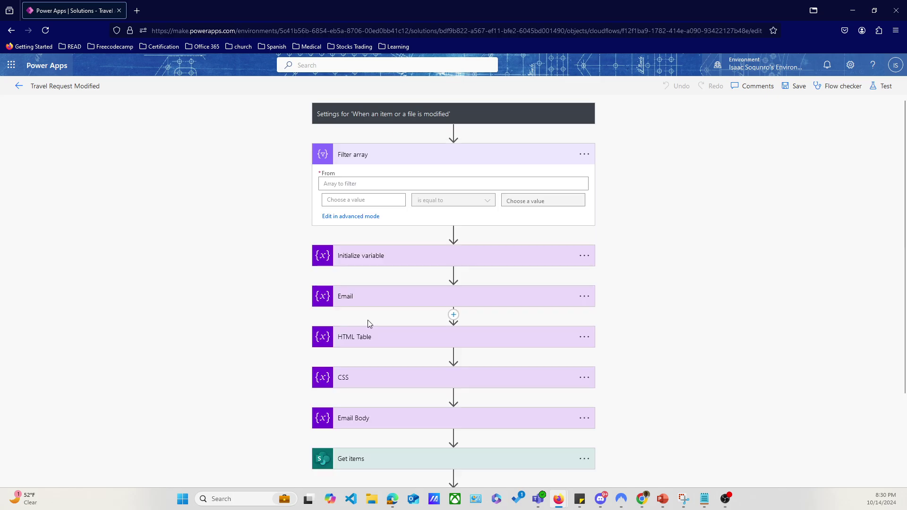
# Set the Filter array condition to the trigger's Department value is equal to Sales.
pyautogui.click(351, 184)
pyautogui.click(345, 201)
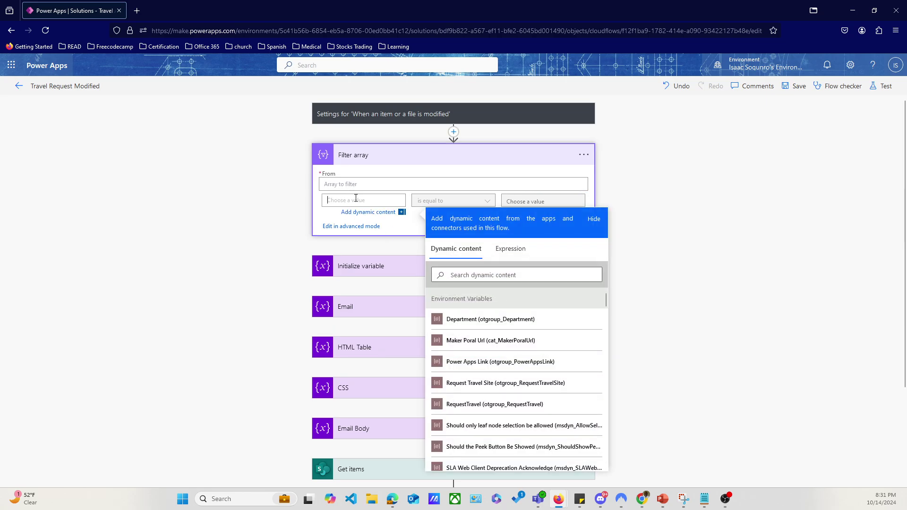
pyautogui.scroll(-10, 537, 345)
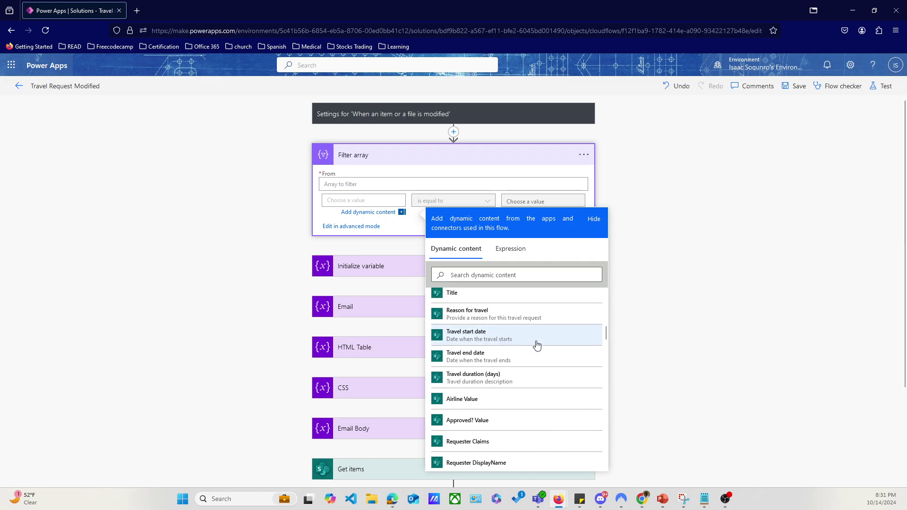
pyautogui.scroll(-2, 538, 349)
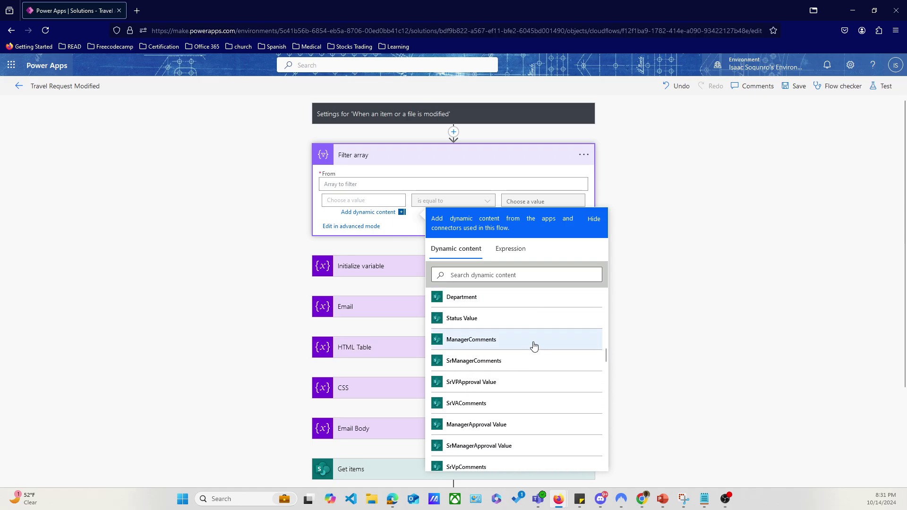
pyautogui.click(475, 299)
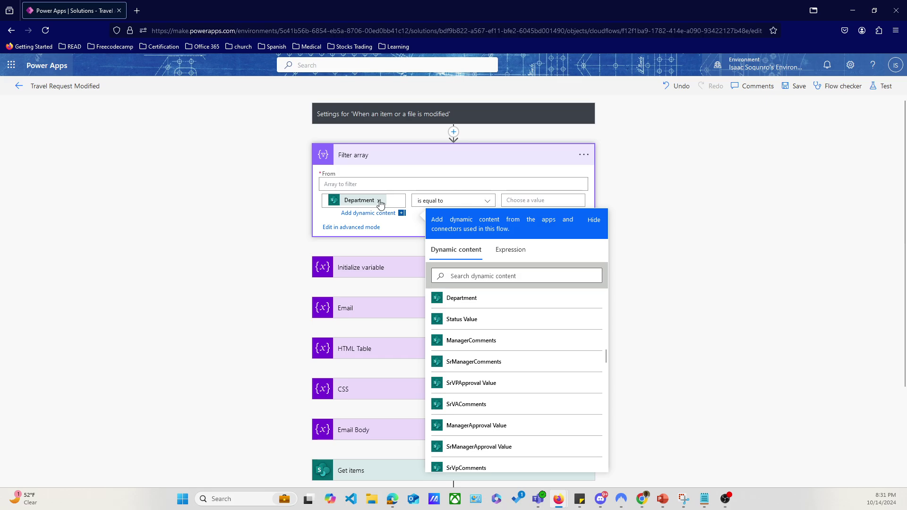
pyautogui.click(521, 200)
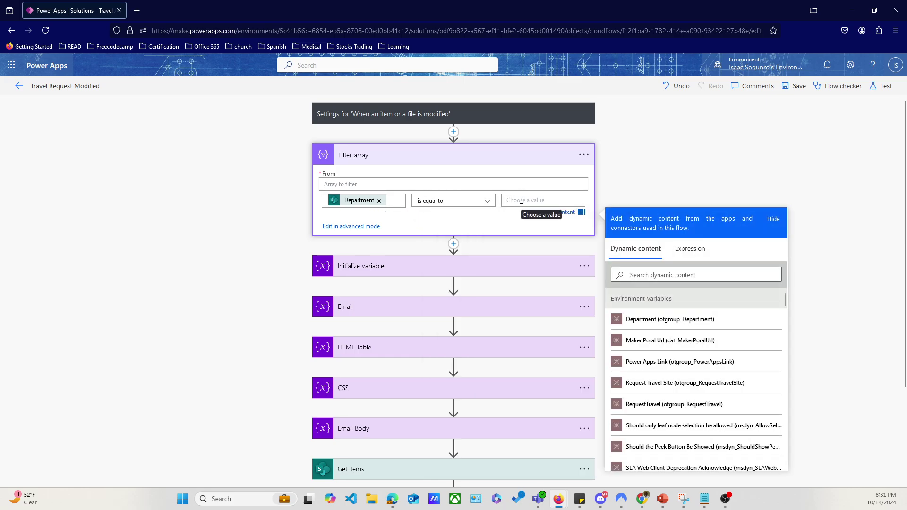
pyautogui.write('Sae')
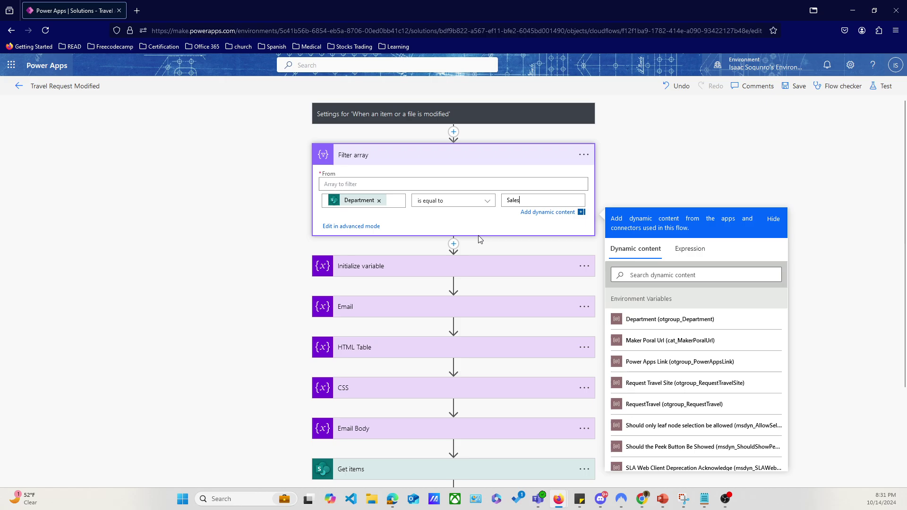
pyautogui.click(344, 227)
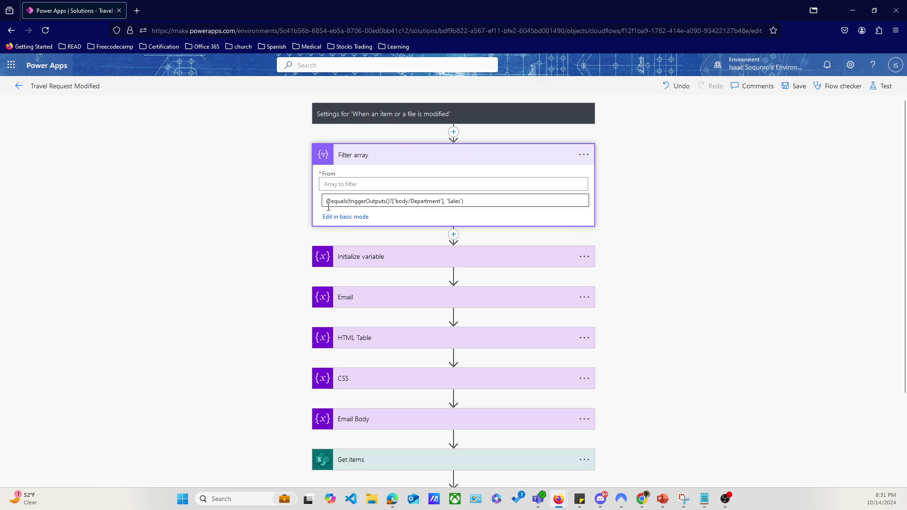
pyautogui.moveTo(475, 200); pyautogui.dragTo(333, 211)
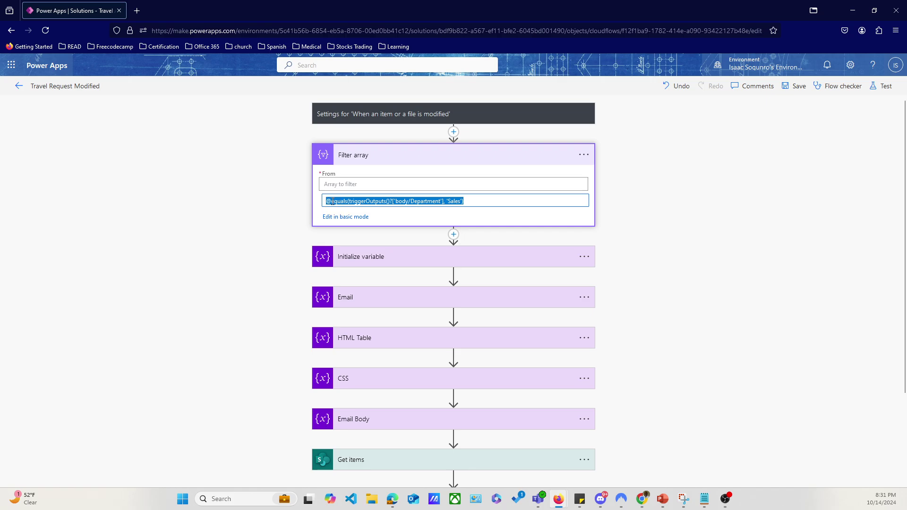
pyautogui.press('BackSpace')
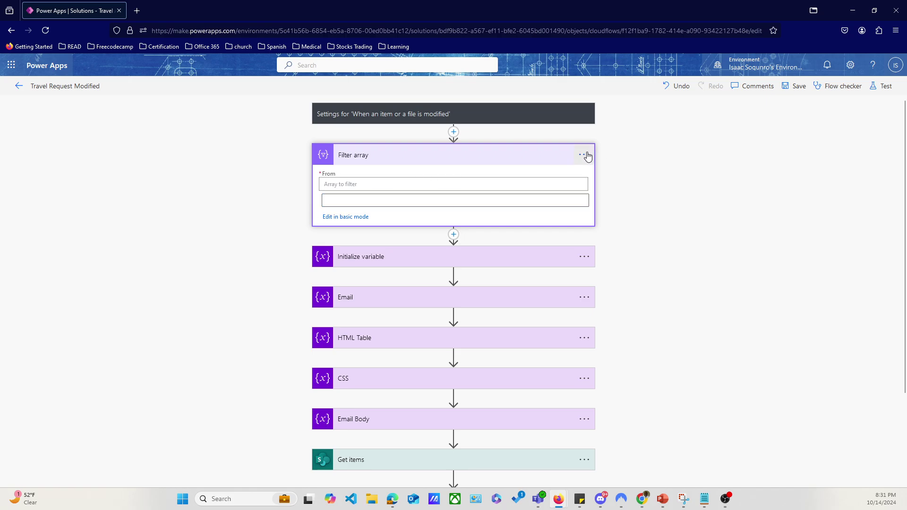
# Delete the Filter array action from the flow and confirm the deletion.
pyautogui.click(583, 154)
pyautogui.click(623, 289)
pyautogui.click(470, 305)
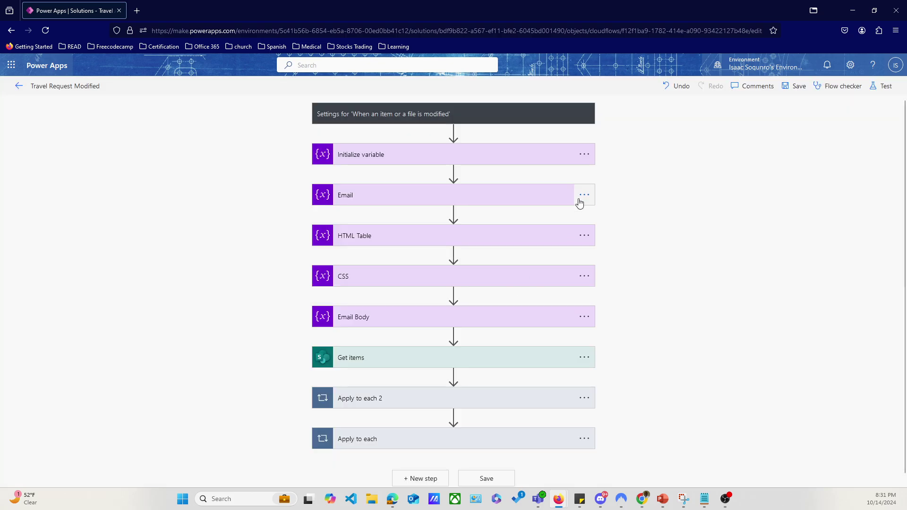
pyautogui.click(470, 117)
pyautogui.scroll(-5, 601, 171)
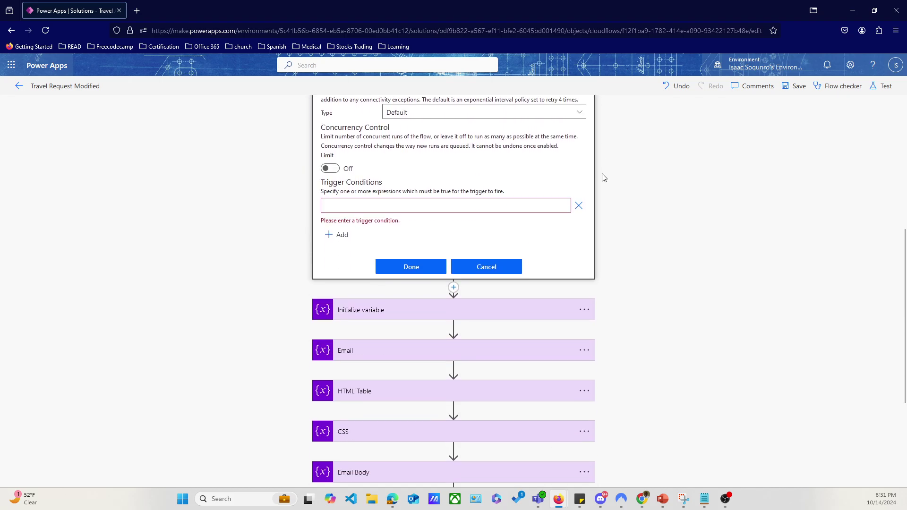
pyautogui.click(507, 205)
pyautogui.write("@equals(triggerOutputs()?['body/Department'], 'Sales')")
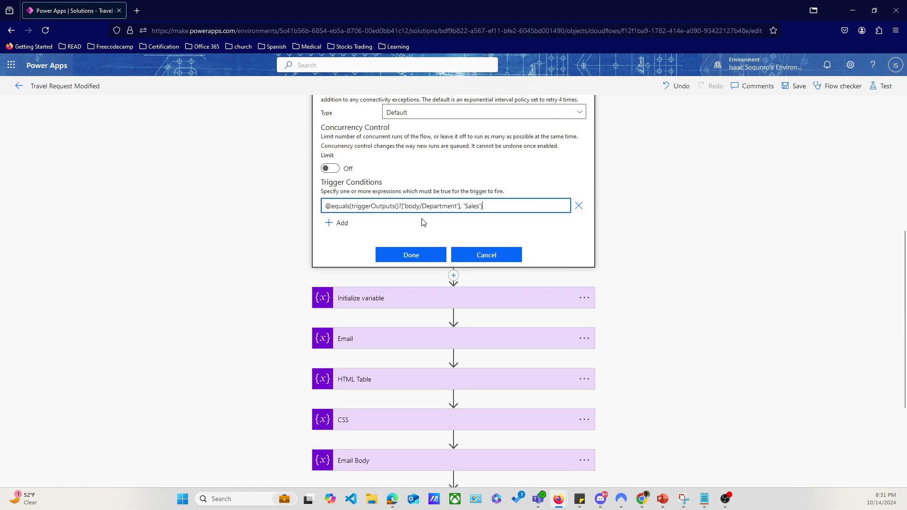
pyautogui.click(411, 255)
# Reopen the settings of the 'When an item or a file is modified' trigger to check its trigger condition, and close them without changes.
pyautogui.scroll(2, 582, 264)
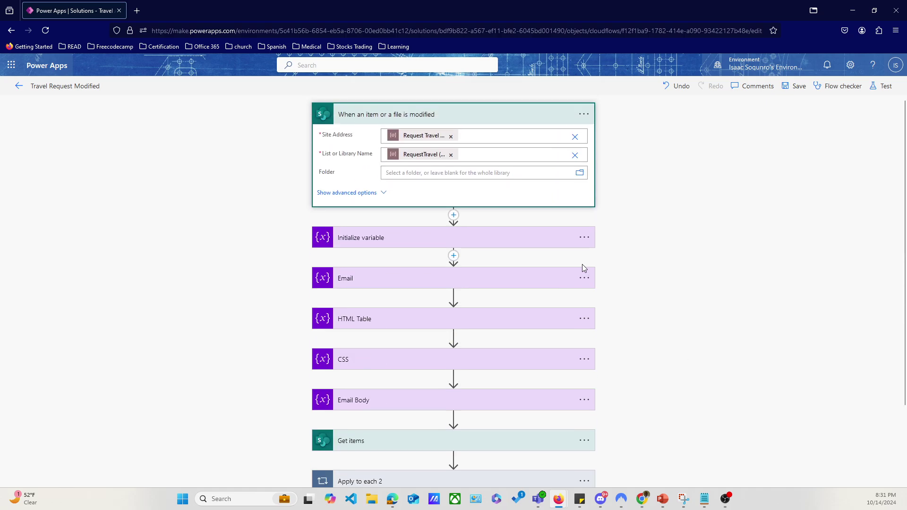
pyautogui.click(584, 114)
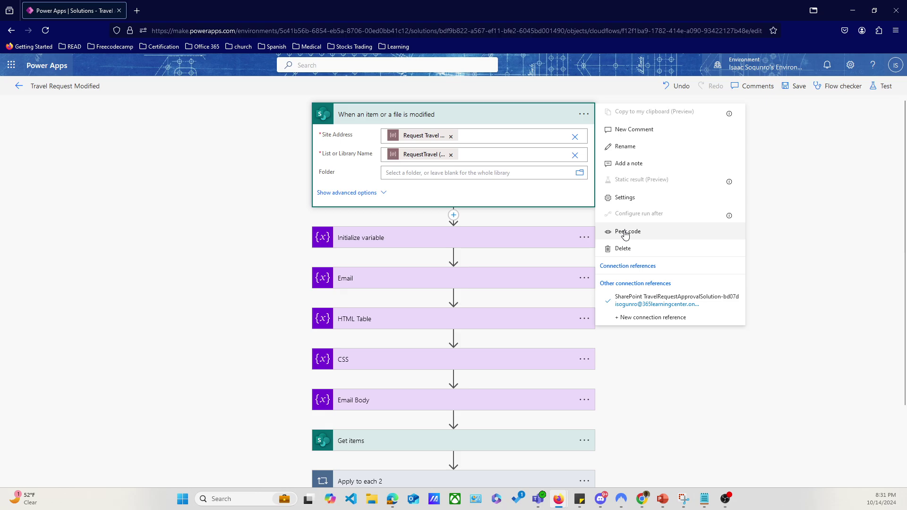
pyautogui.click(625, 198)
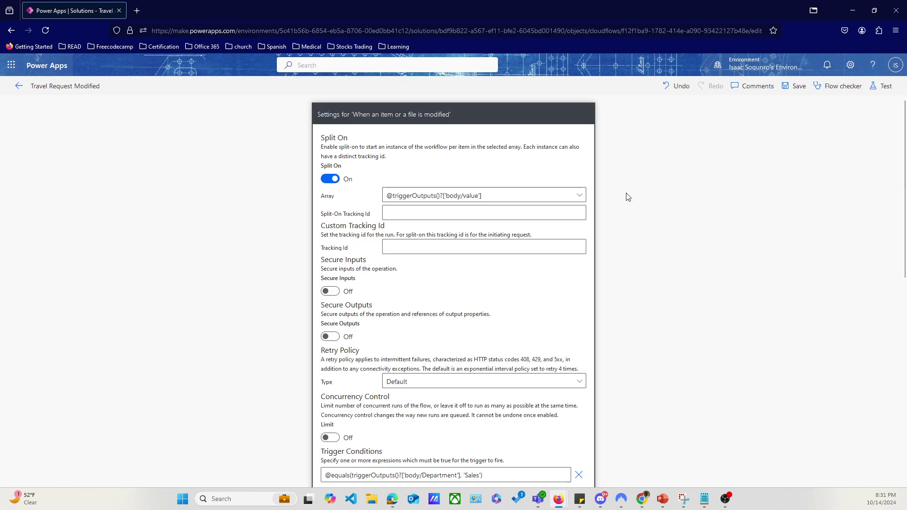
pyautogui.scroll(-6, 540, 191)
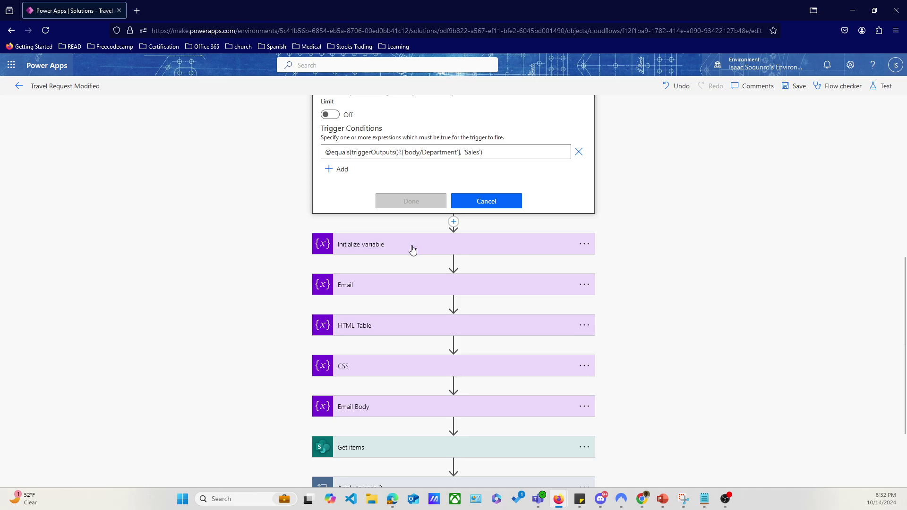
pyautogui.scroll(-2, 411, 249)
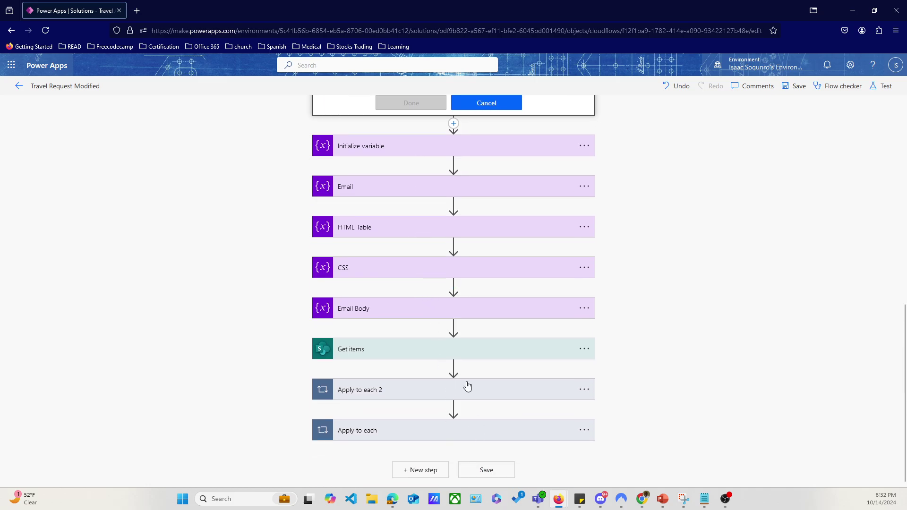
pyautogui.scroll(9, 453, 278)
pyautogui.scroll(-5, 469, 430)
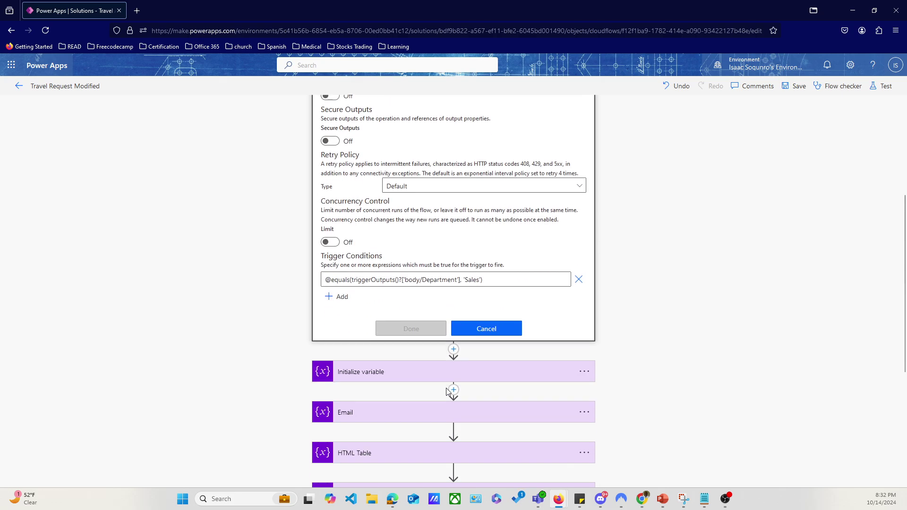
pyautogui.click(499, 312)
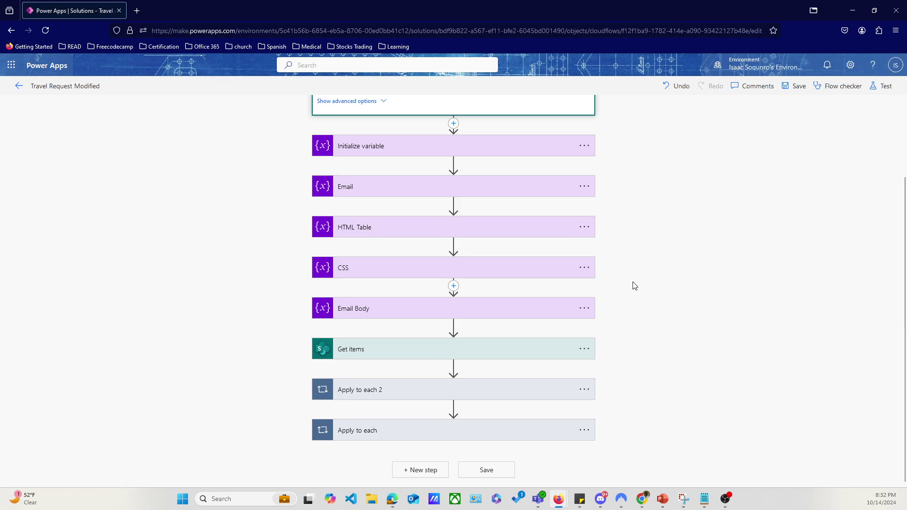
pyautogui.scroll(2, 633, 284)
pyautogui.click(426, 118)
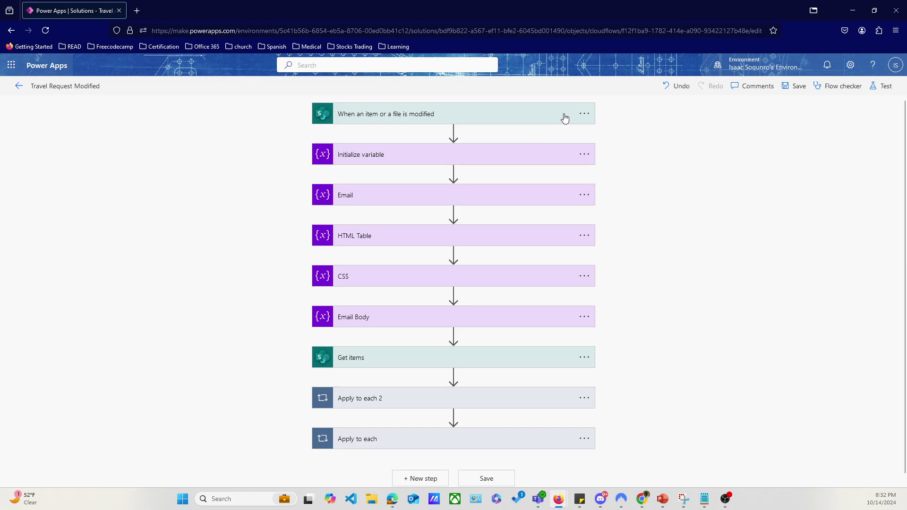
# Remove the Department equals Sales trigger condition from the 'When an item or a file is modified' trigger, apply the settings and collapse the trigger.
pyautogui.click(583, 118)
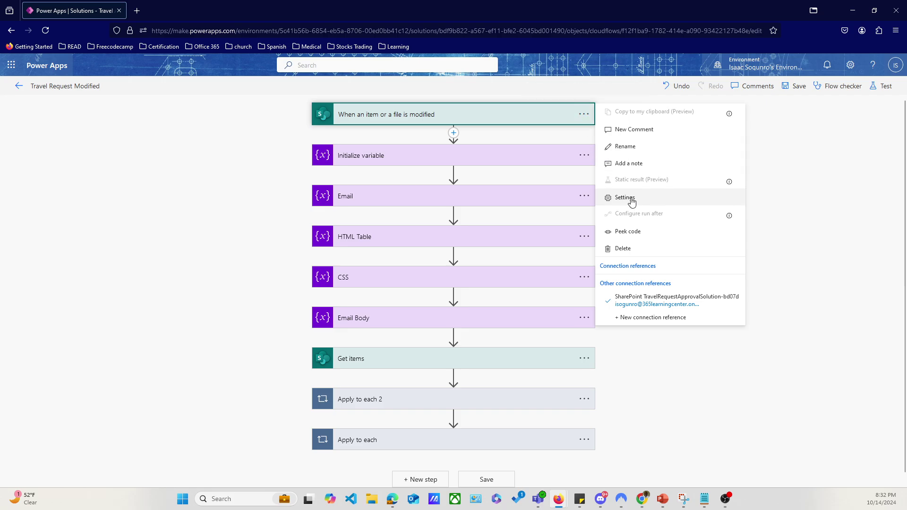
pyautogui.click(628, 198)
pyautogui.scroll(-8, 503, 240)
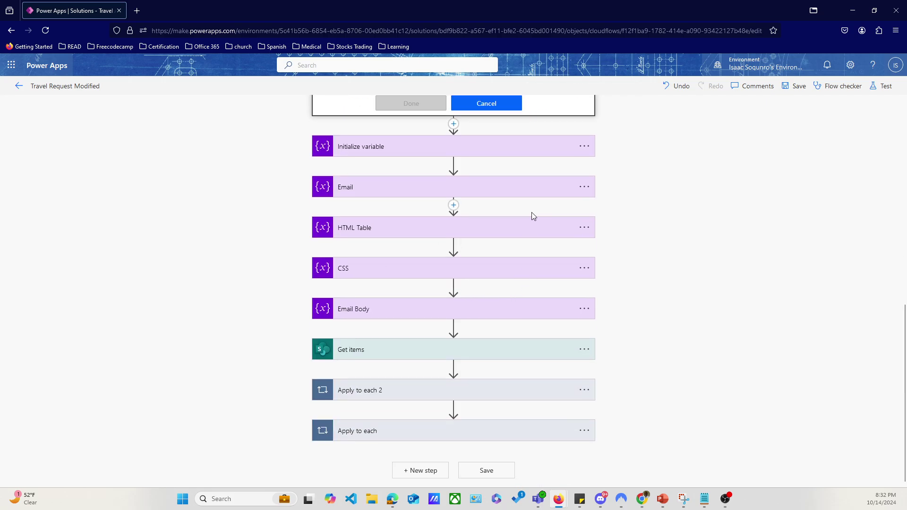
pyautogui.scroll(4, 532, 214)
pyautogui.click(579, 271)
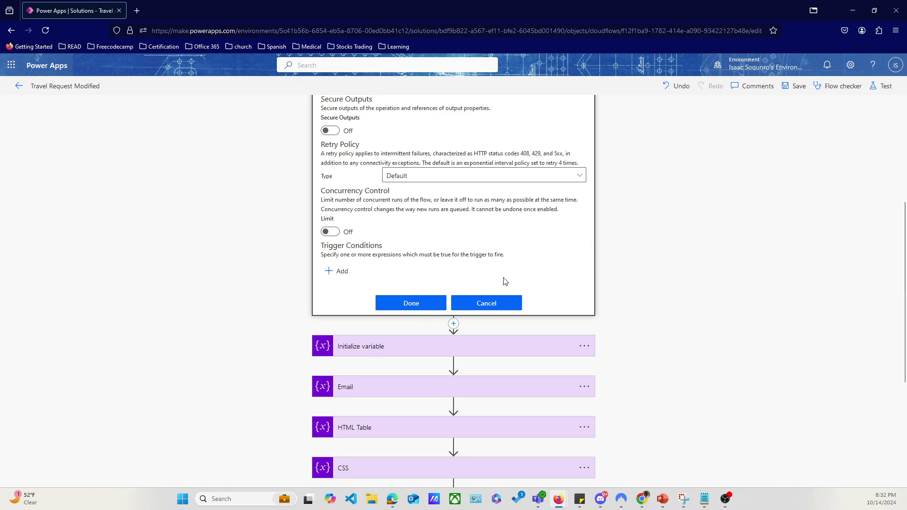
pyautogui.click(412, 306)
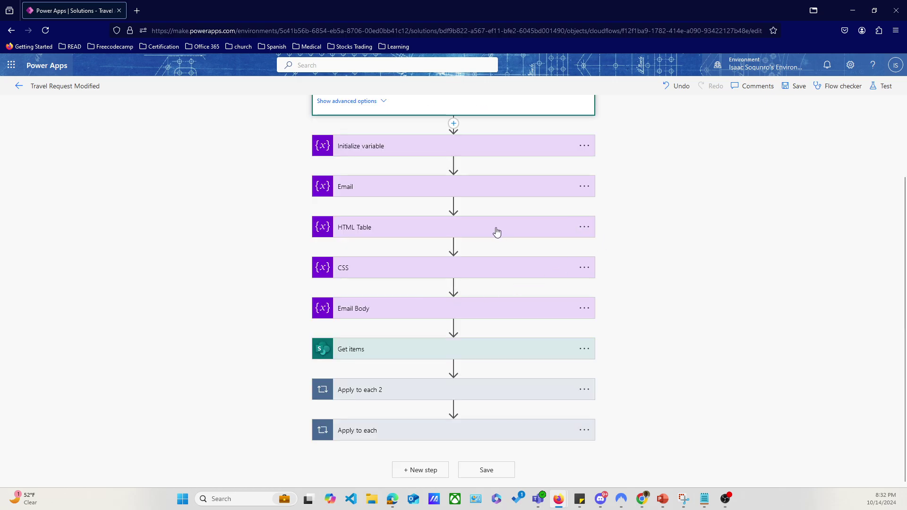
pyautogui.scroll(2, 494, 231)
pyautogui.click(417, 116)
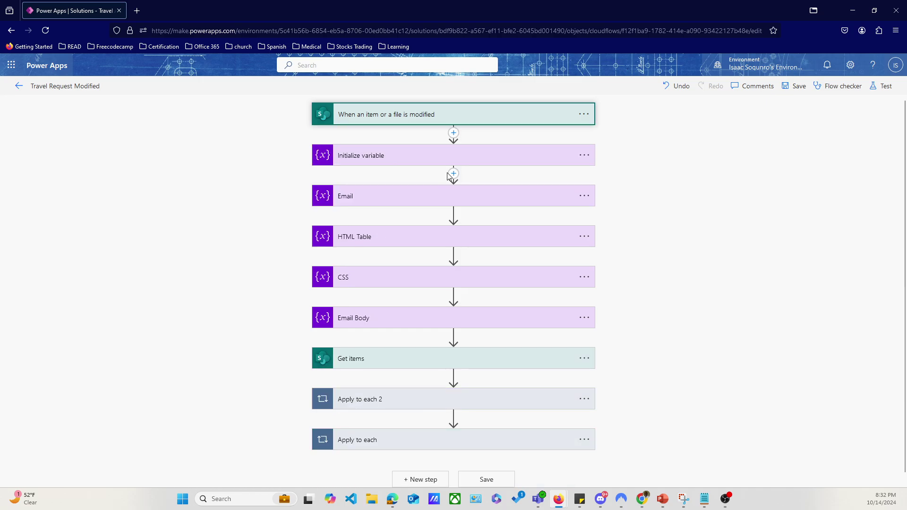